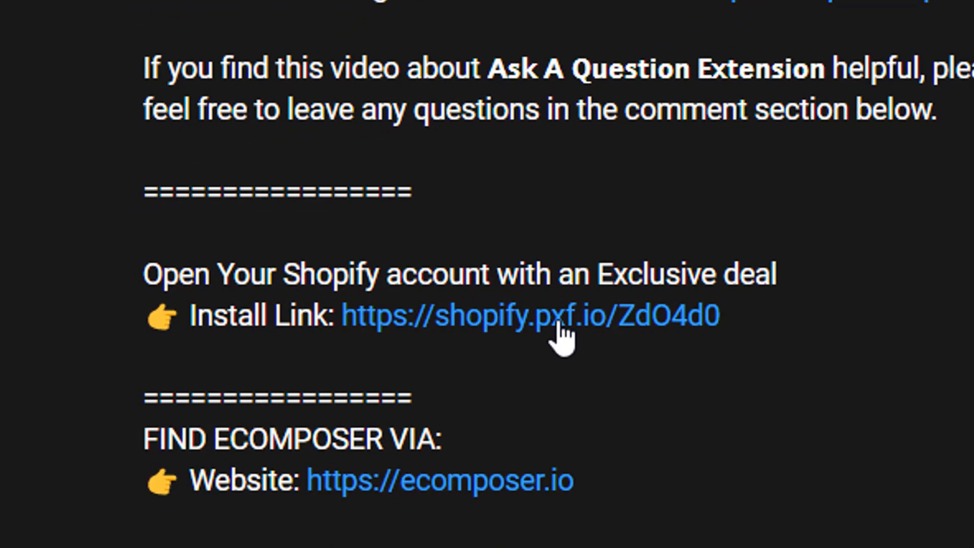
Step: From the EComposer dashboard, start building a new product page to reach the template gallery
left_click(559, 326)
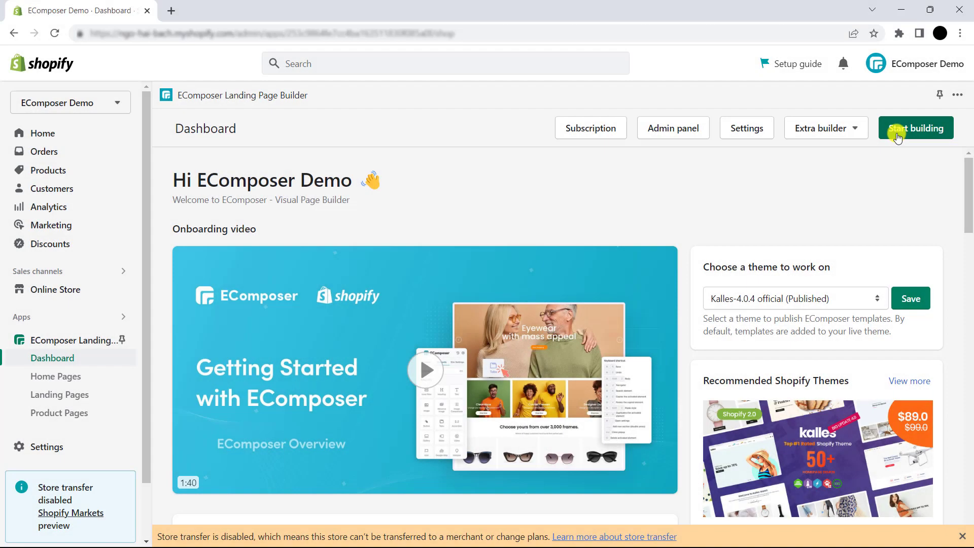
left_click(897, 133)
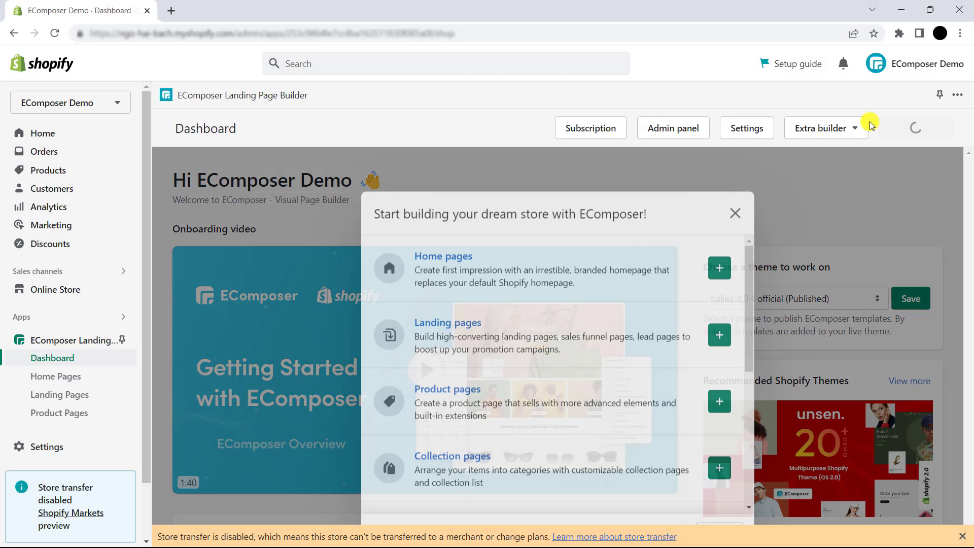
scroll(668, 264, "down", 5)
scroll(666, 332, "up", 5)
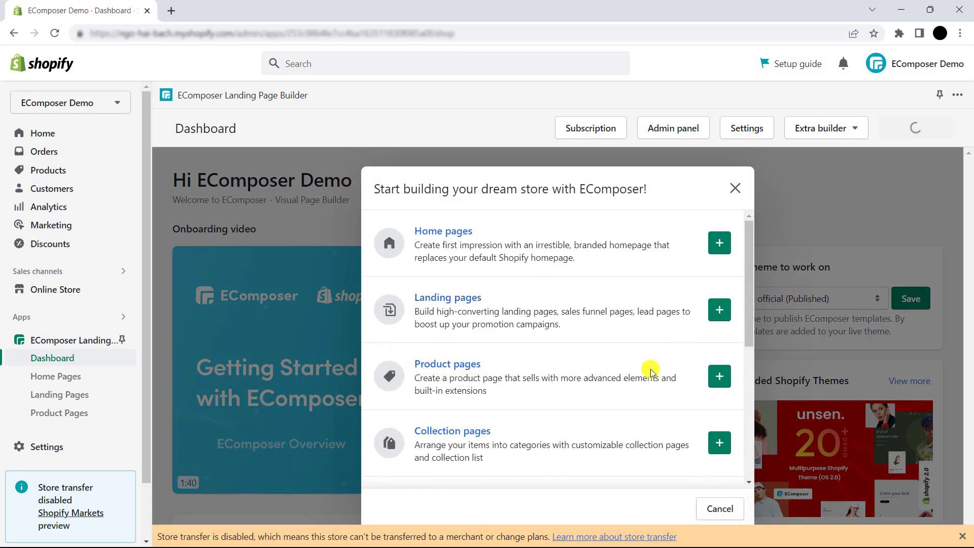
left_click(719, 376)
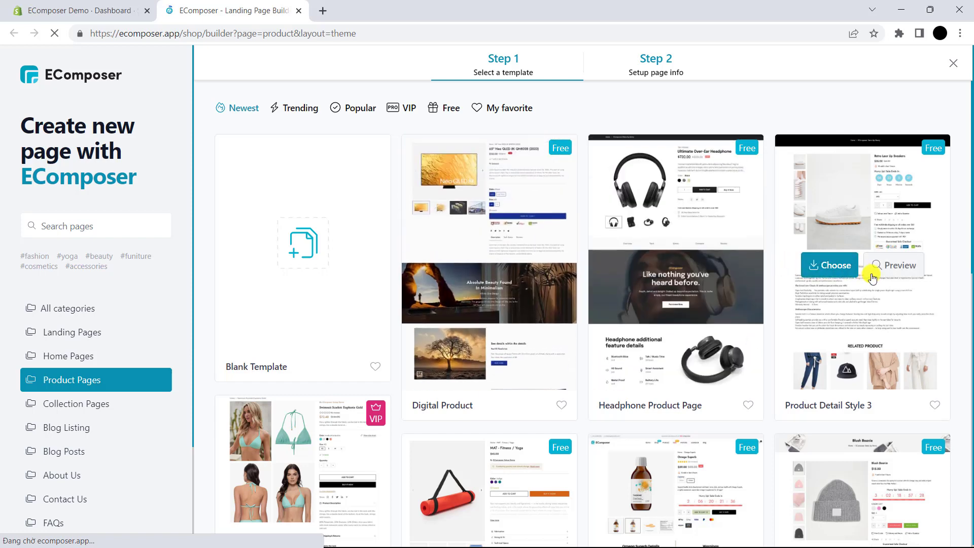
Step: Create the page from the Headphone Product Page template, previewing the Backpack product
scroll(861, 293, "down", 1)
scroll(861, 293, "up", 1)
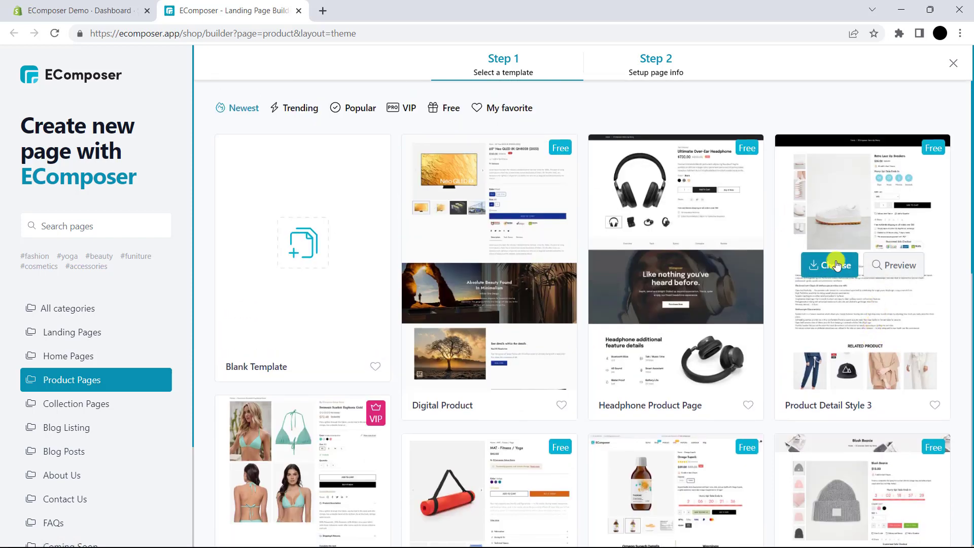
left_click(631, 270)
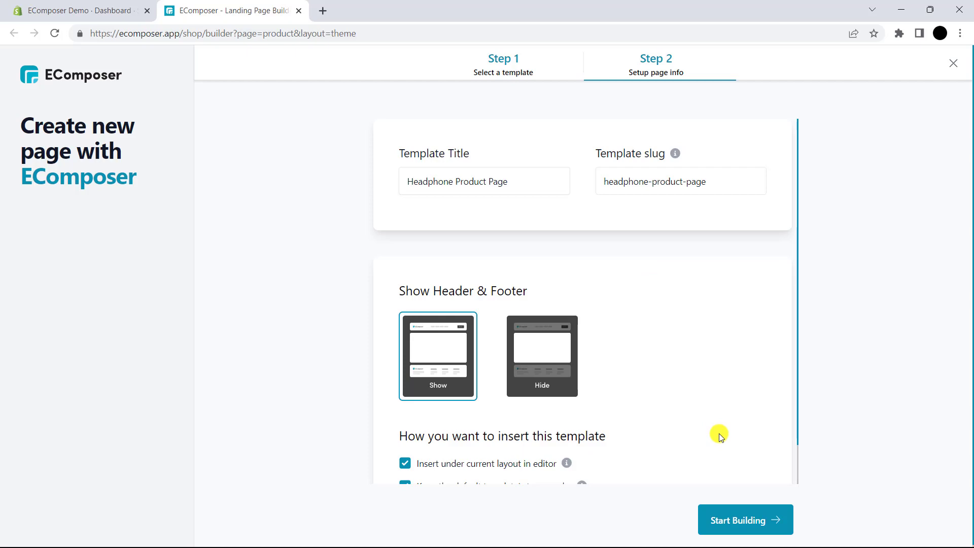
left_click(734, 514)
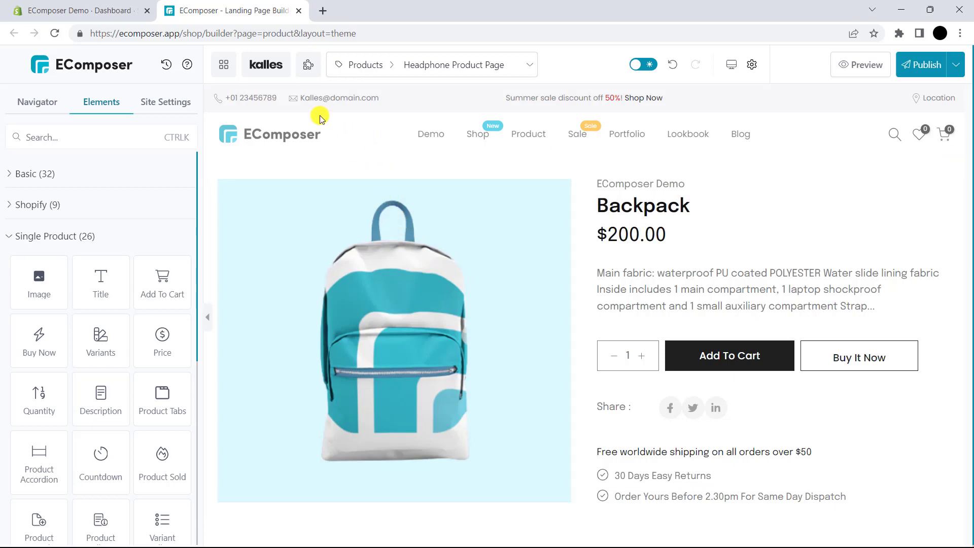
Step: Install the Frequently Bought Together extension from the Extension Library
left_click(308, 65)
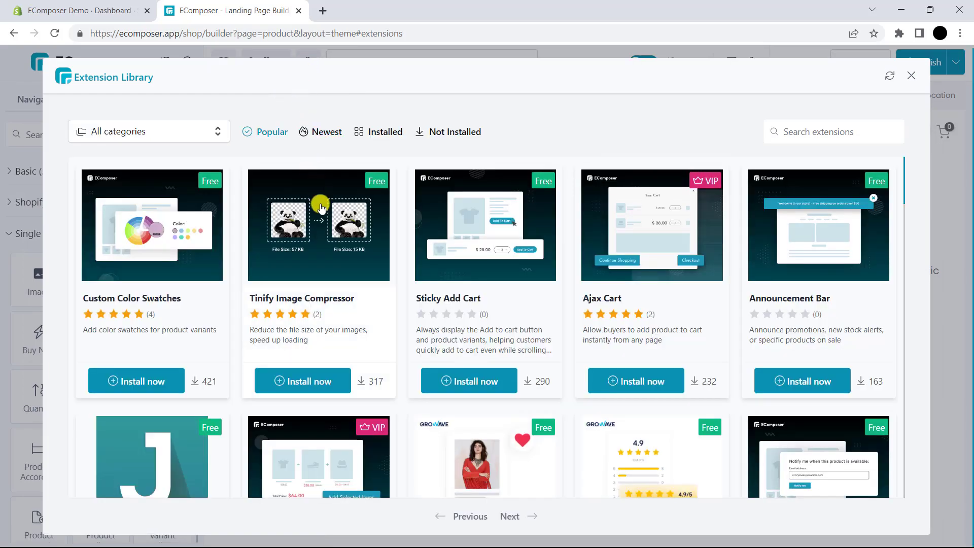
scroll(322, 207, "down", 4)
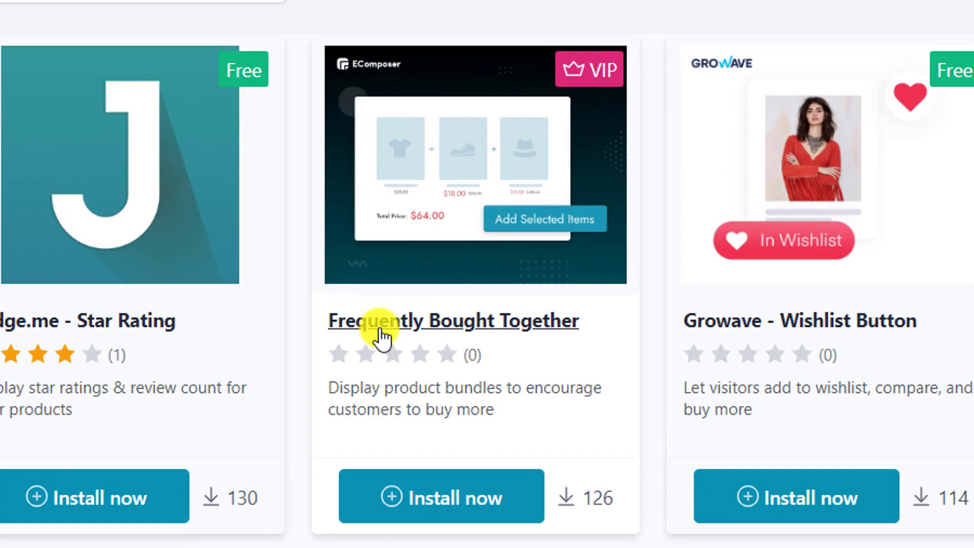
left_click(463, 495)
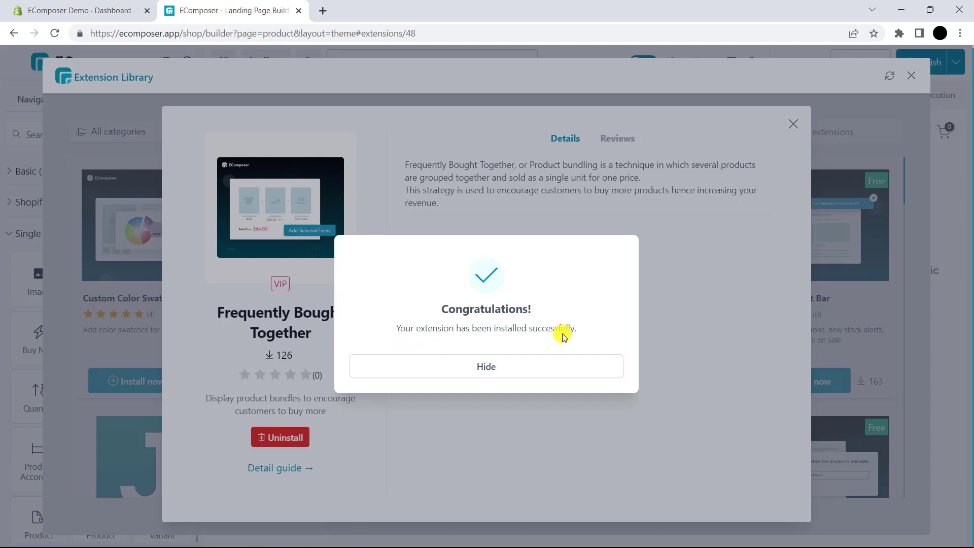
left_click(512, 360)
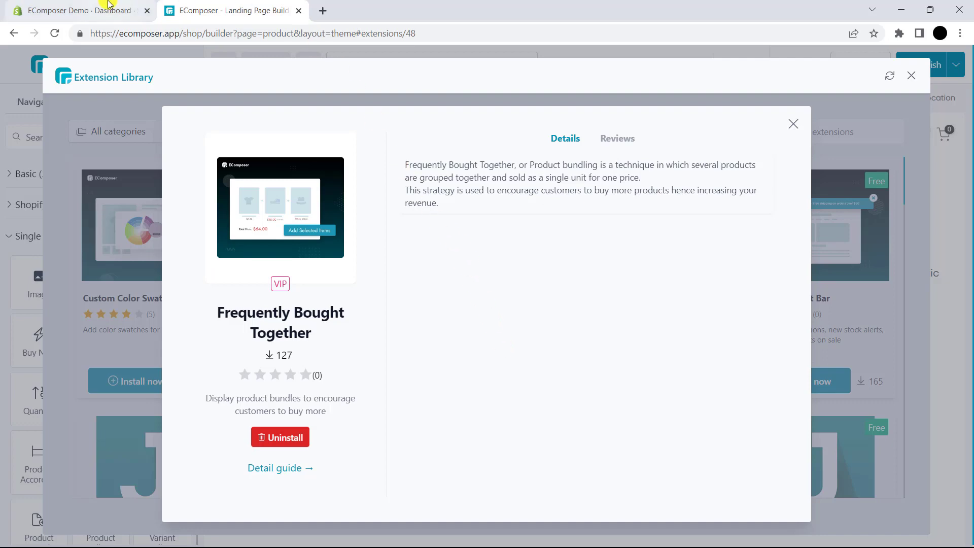
Step: In Shopify admin, open all metafields of the Crop top T-shirt product
left_click(108, 5)
left_click(67, 171)
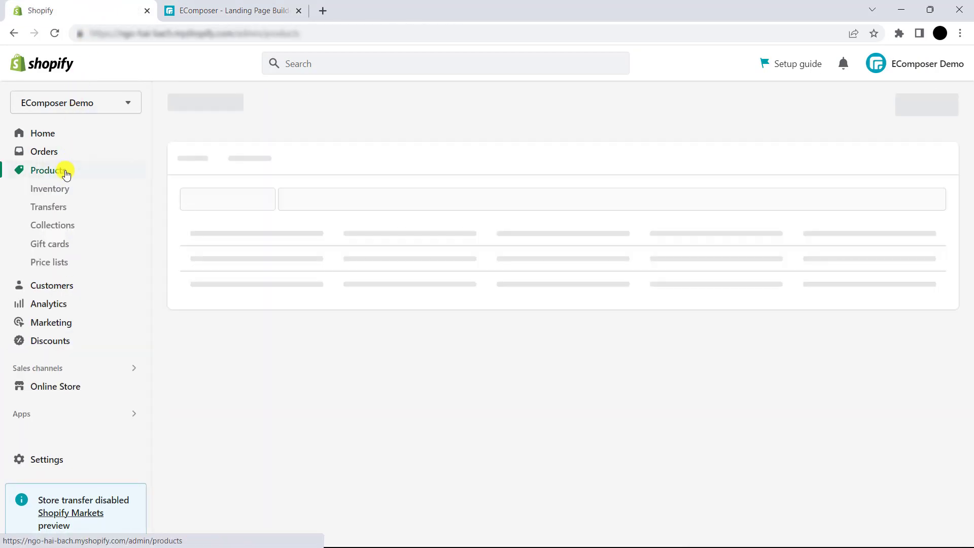
scroll(400, 273, "down", 1)
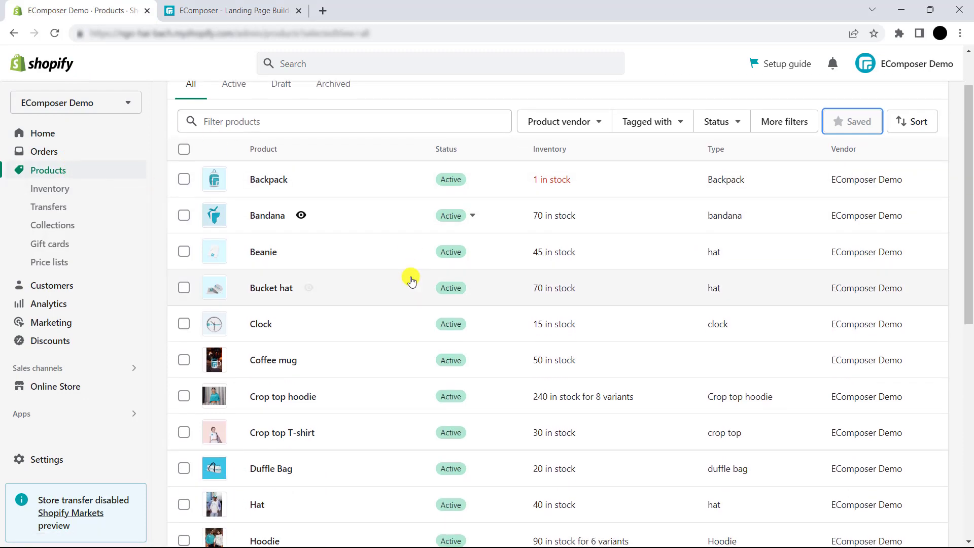
left_click(375, 437)
scroll(236, 302, "down", 20)
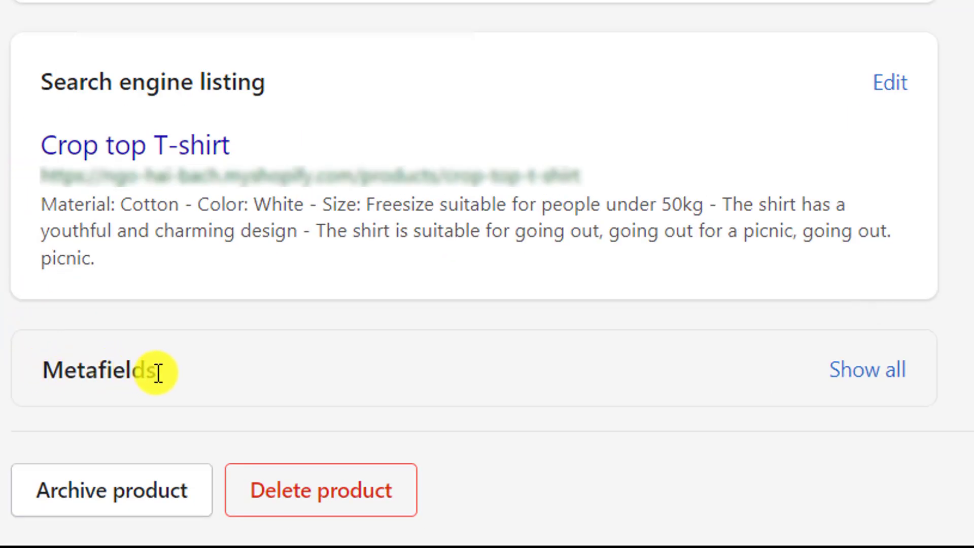
left_click(857, 381)
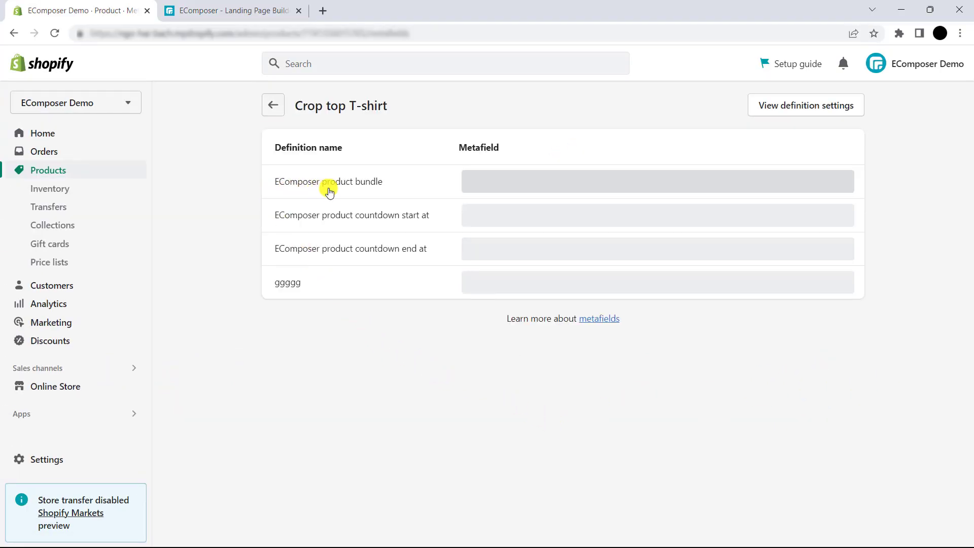
Step: Set the EComposer product bundle metafield to Bandana, Beanie and Duffle Bag and save
left_click(456, 184)
left_click(478, 182)
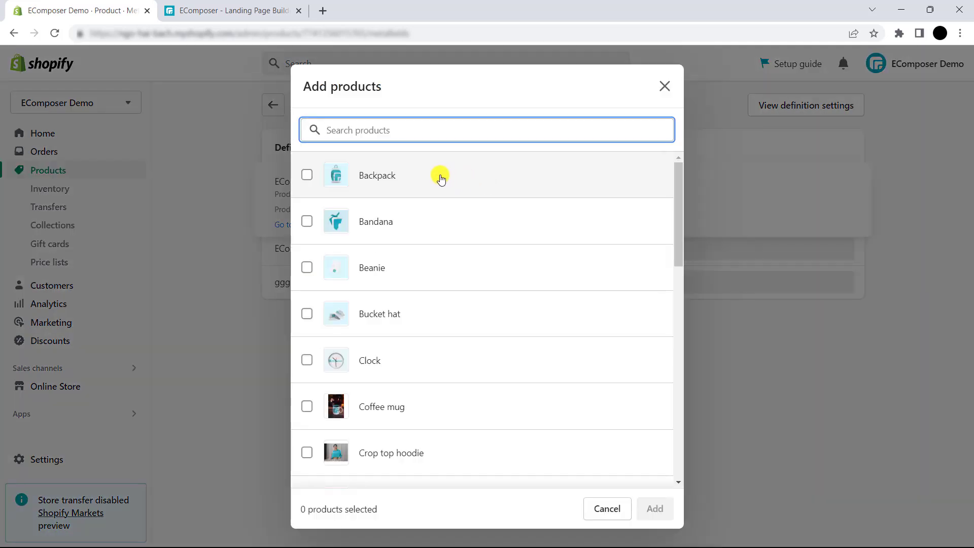
left_click(392, 215)
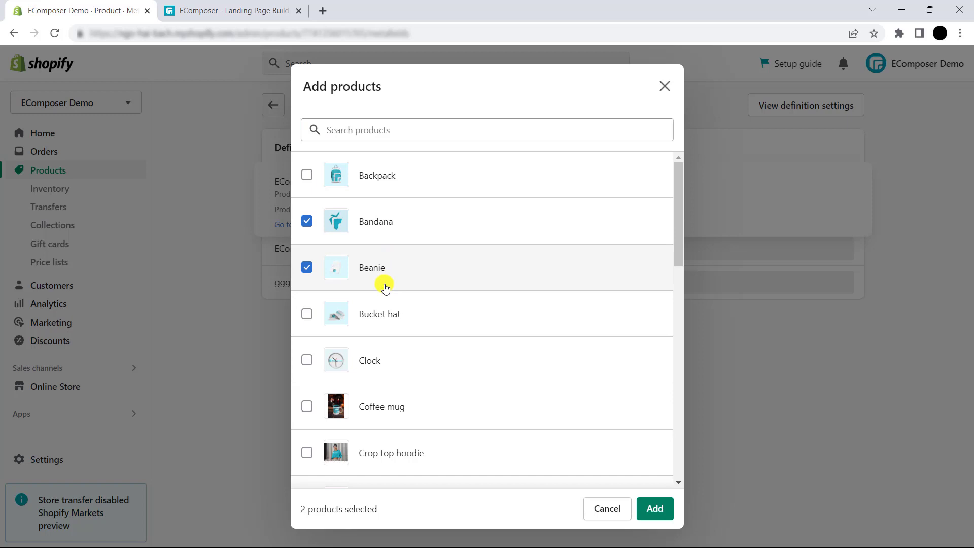
scroll(386, 288, "down", 5)
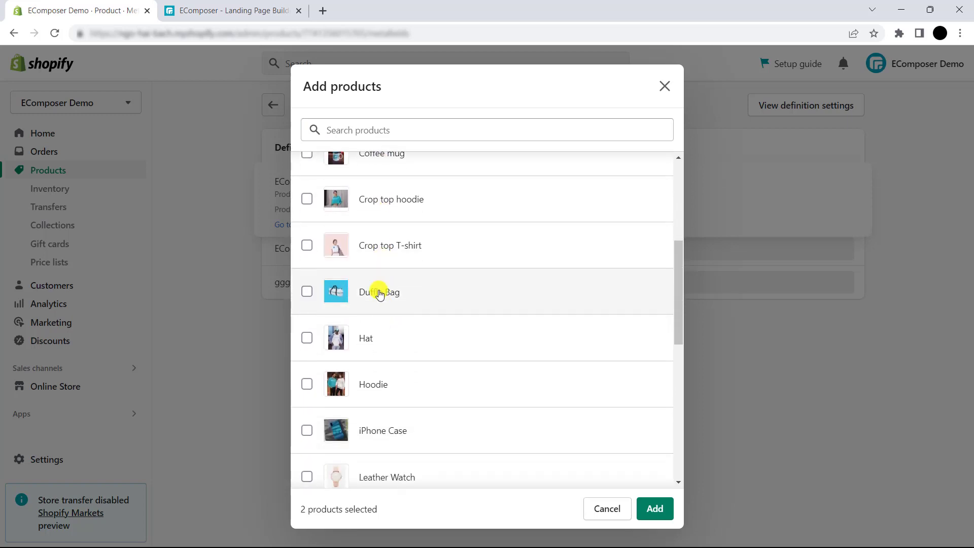
left_click(653, 509)
left_click(611, 407)
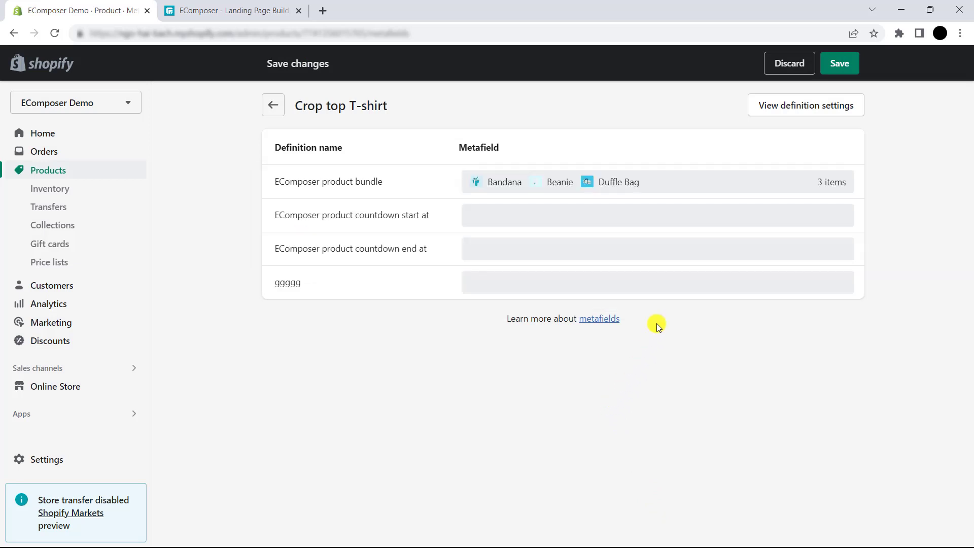
left_click(837, 64)
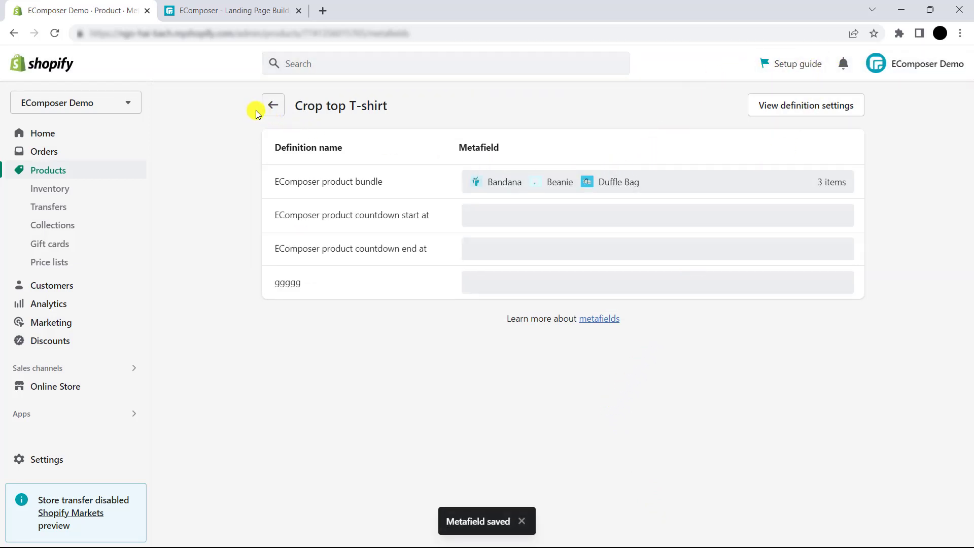
left_click(238, 12)
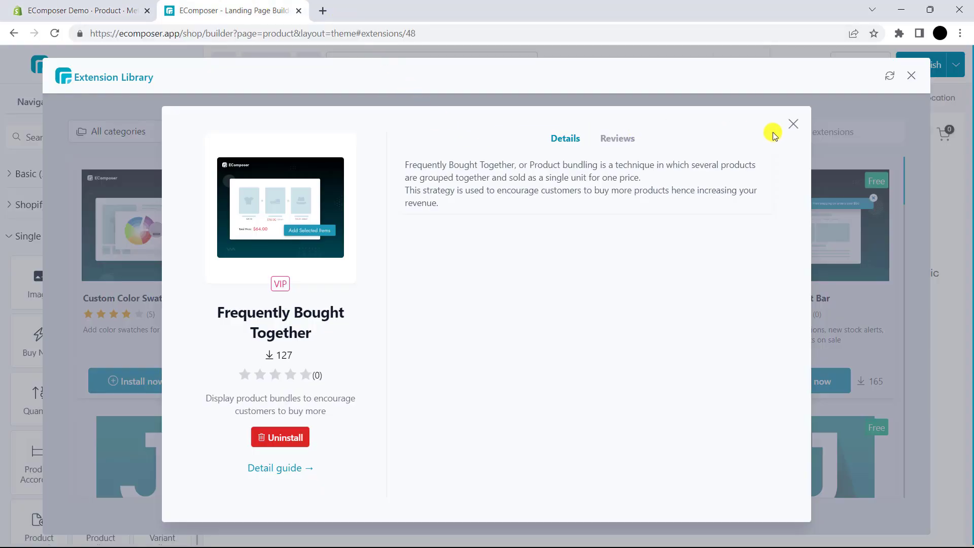
Step: Add a Frequently Bought Together element from Extensions below the product details, totalling $427.00
left_click(794, 125)
left_click(912, 75)
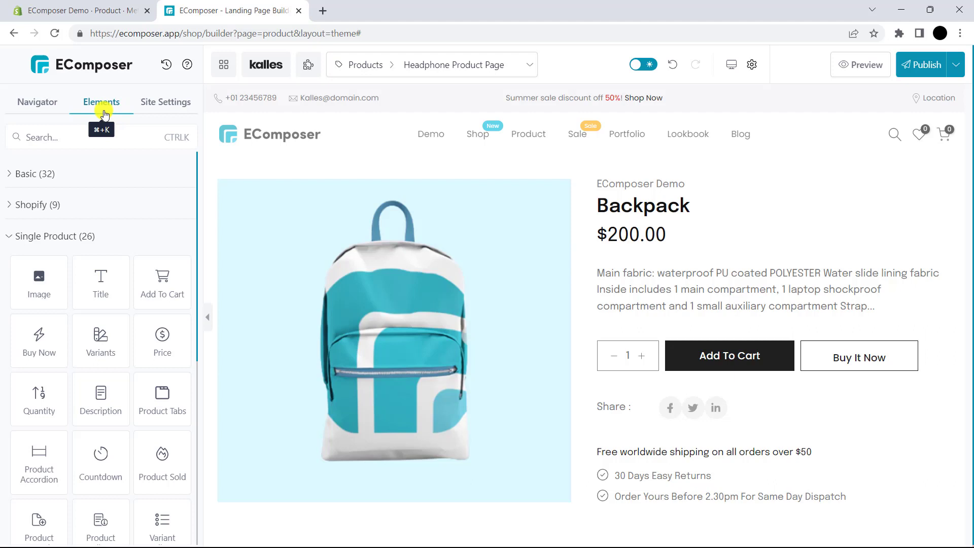
scroll(122, 203, "down", 6)
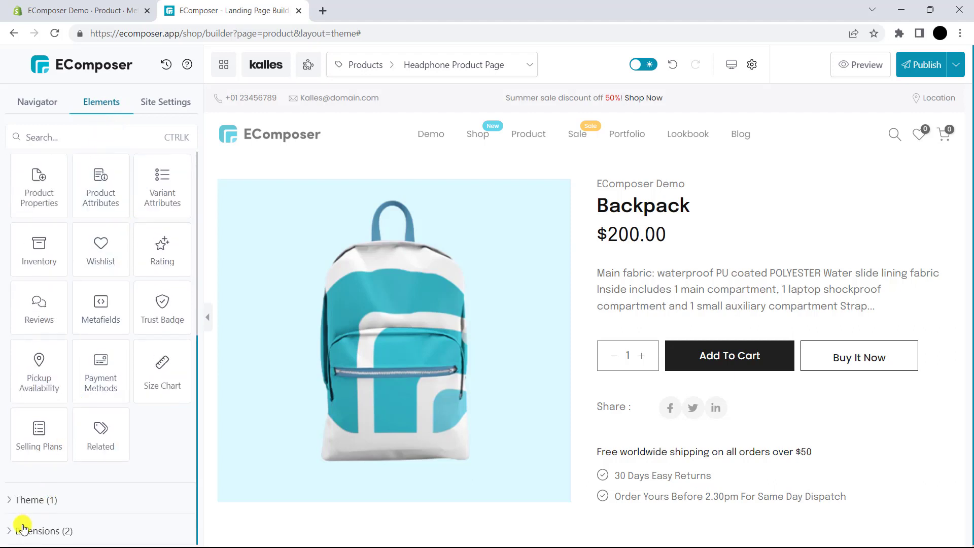
left_click(71, 531)
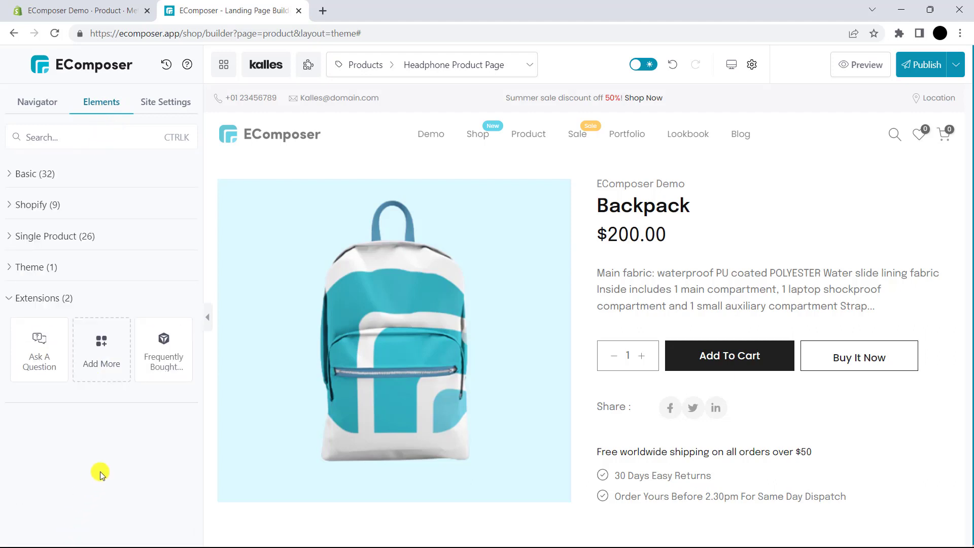
left_click_drag(161, 347, 535, 422)
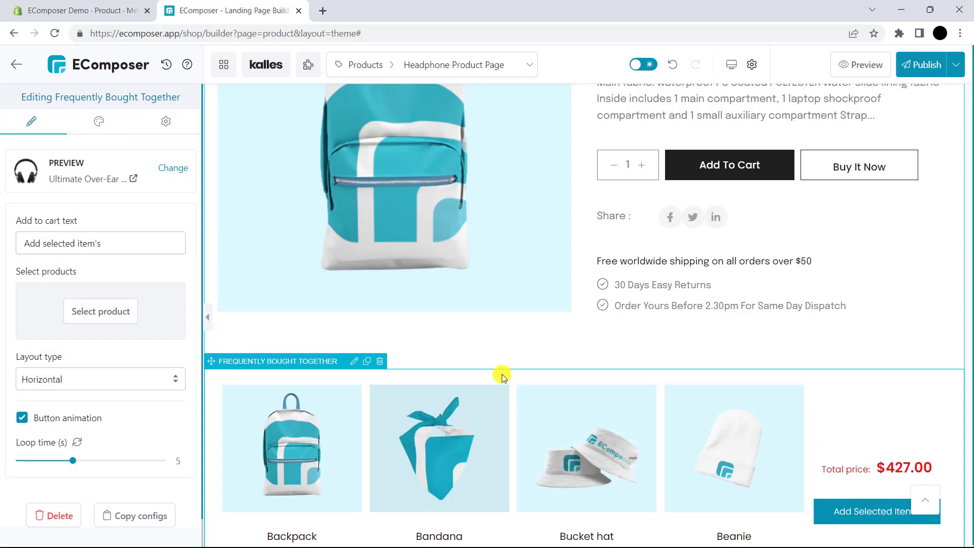
Step: Preview with Crop top T-shirt so the bundle shows Bandana, Beanie and Duffle Bag at $377.00
scroll(334, 317, "down", 3)
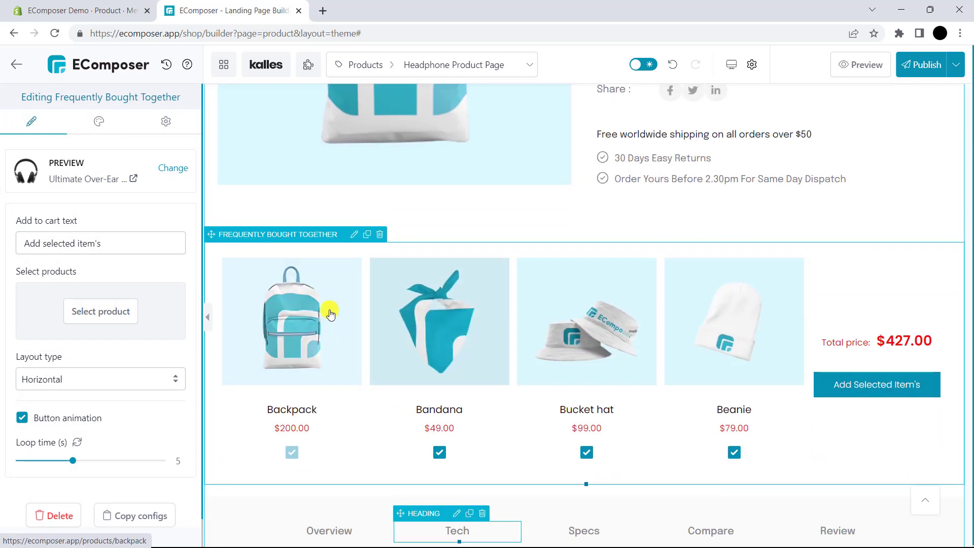
left_click(169, 173)
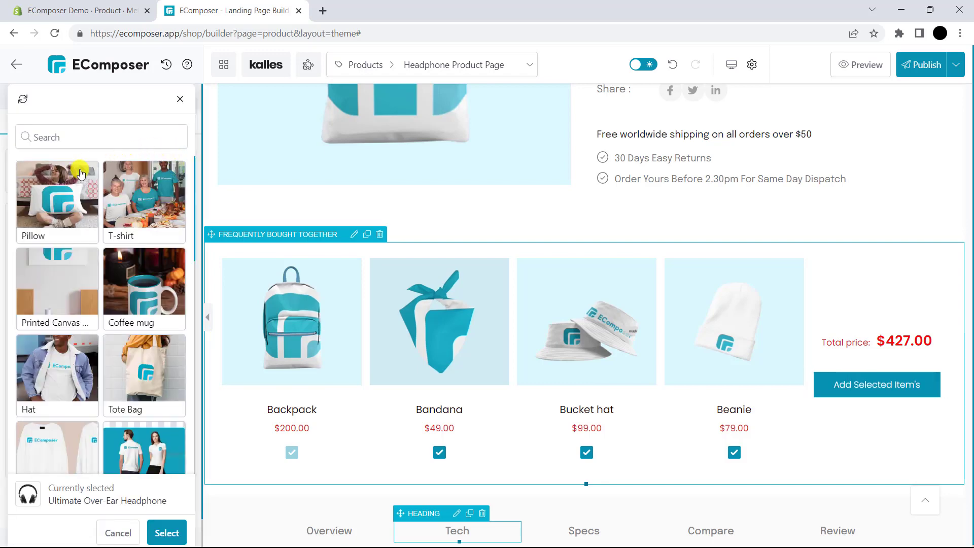
scroll(93, 224, "down", 15)
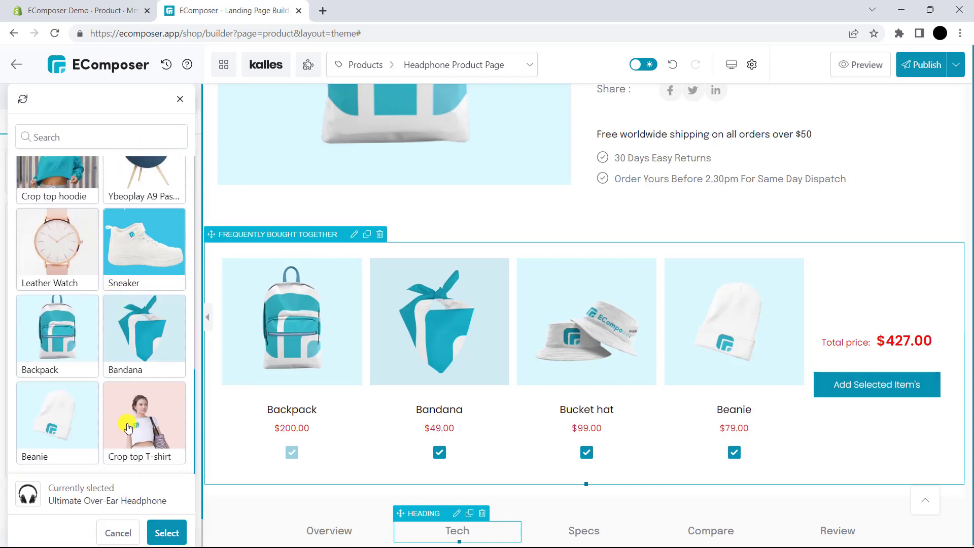
left_click(129, 428)
left_click(165, 531)
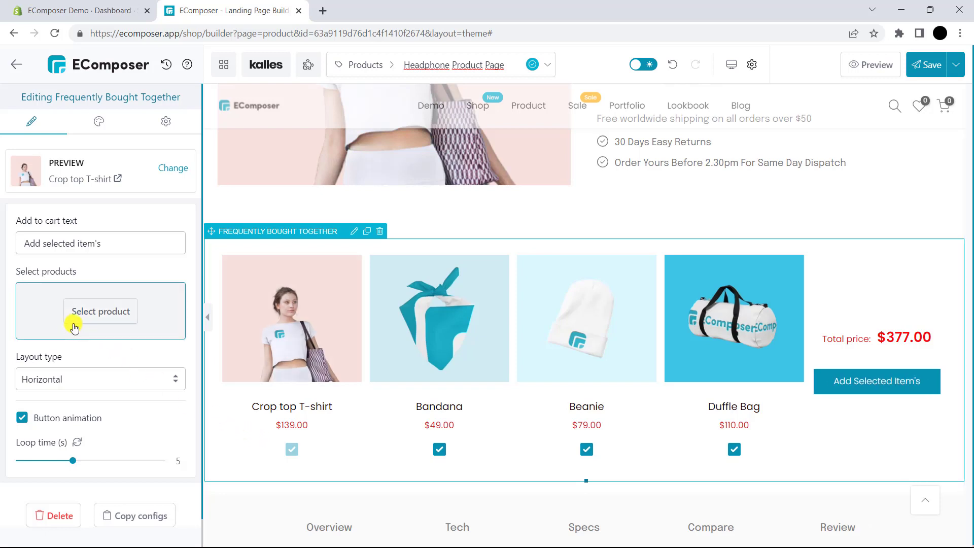
Step: Select T-shirt, Sweeter and Hat as the bundle's products
left_click(120, 326)
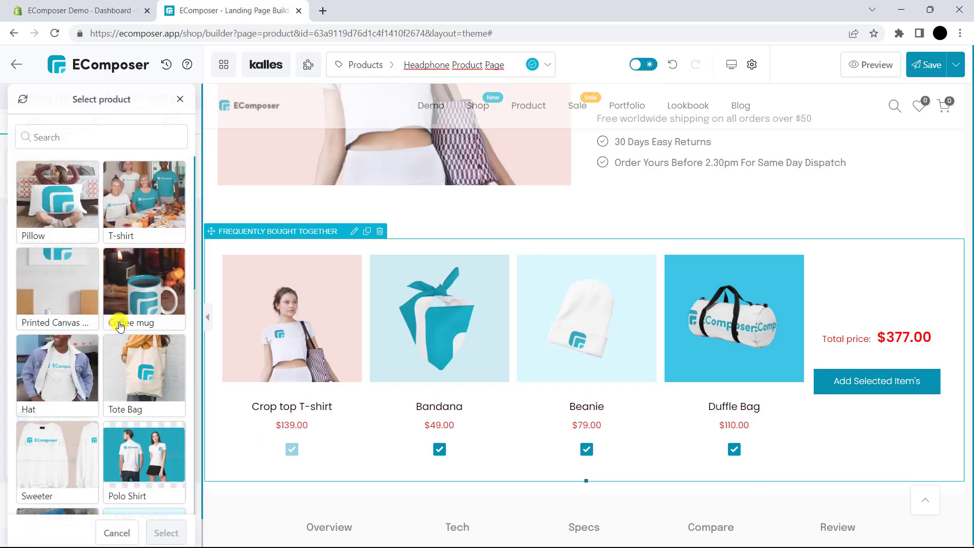
left_click(136, 218)
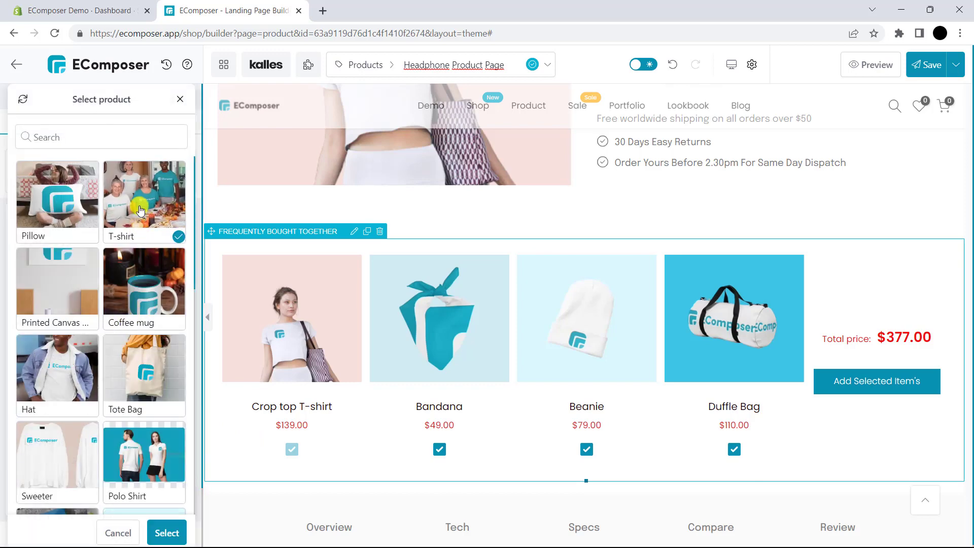
left_click(52, 445)
left_click(69, 388)
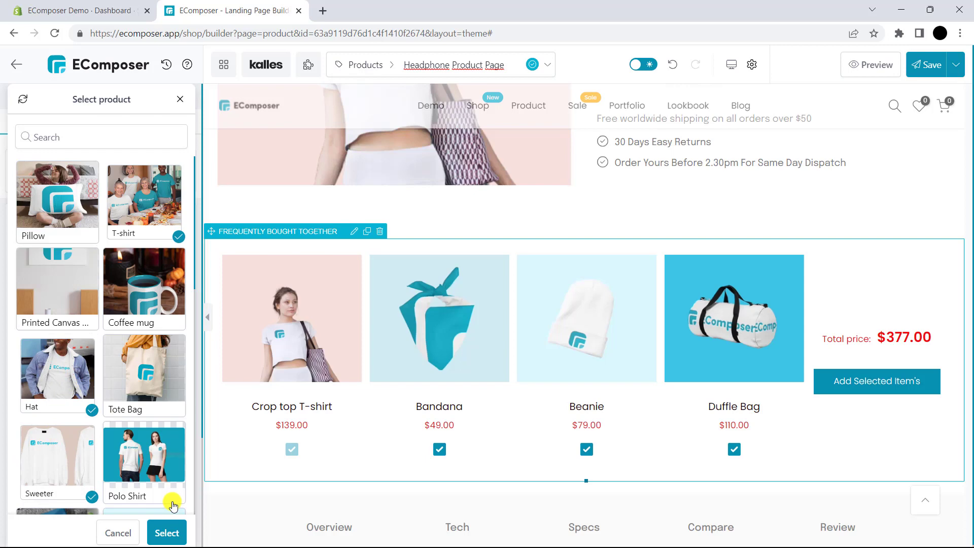
left_click(166, 533)
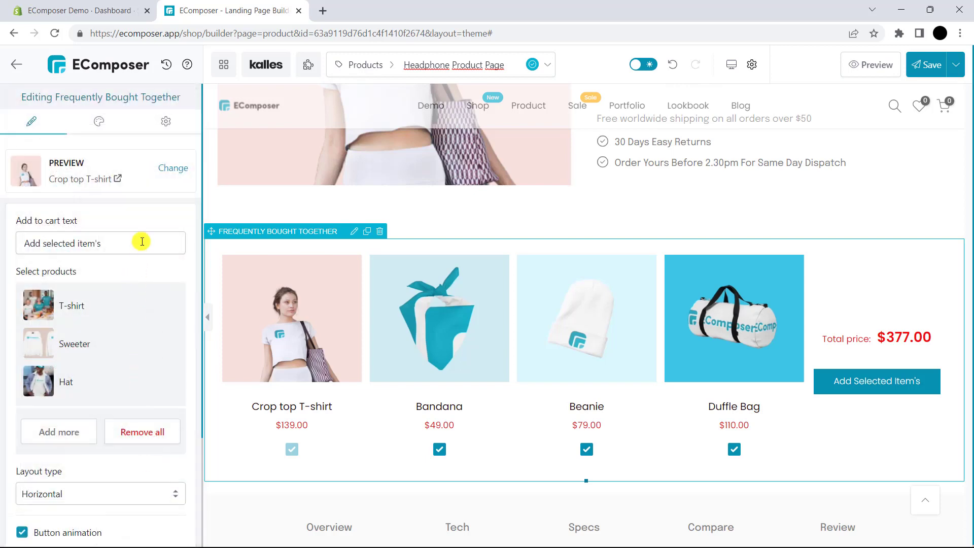
Step: Switch the preview product to Bucket hat, giving a $709.00 bundle total
left_click(165, 176)
scroll(117, 273, "down", 3)
scroll(118, 273, "down", 7)
scroll(137, 277, "up", 3)
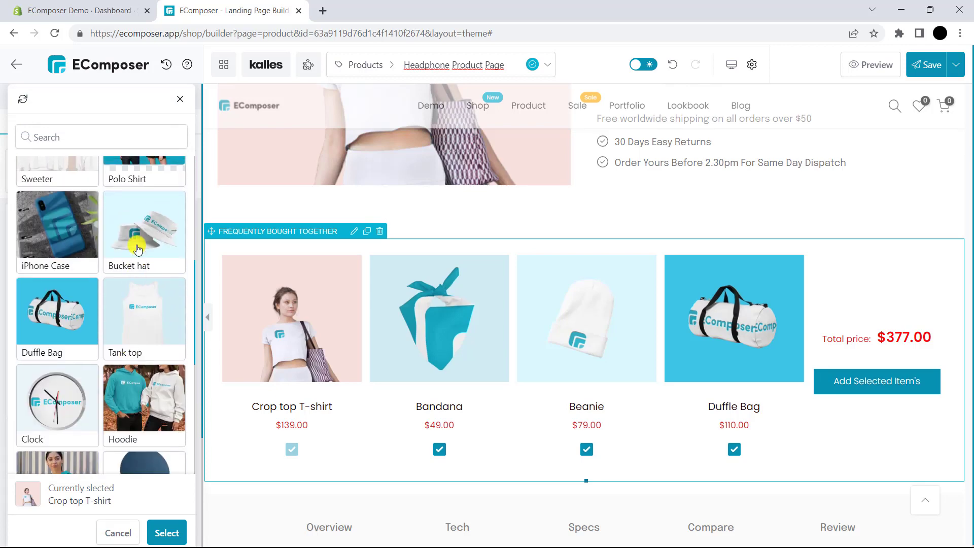
left_click(137, 249)
left_click(164, 530)
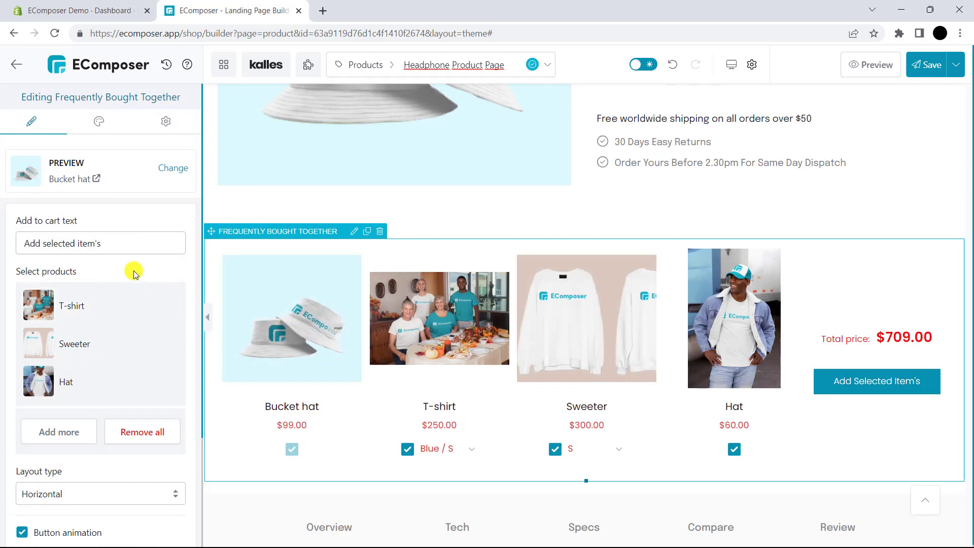
Step: Review the bundle's Design settings for Product image and Items box
left_click(92, 124)
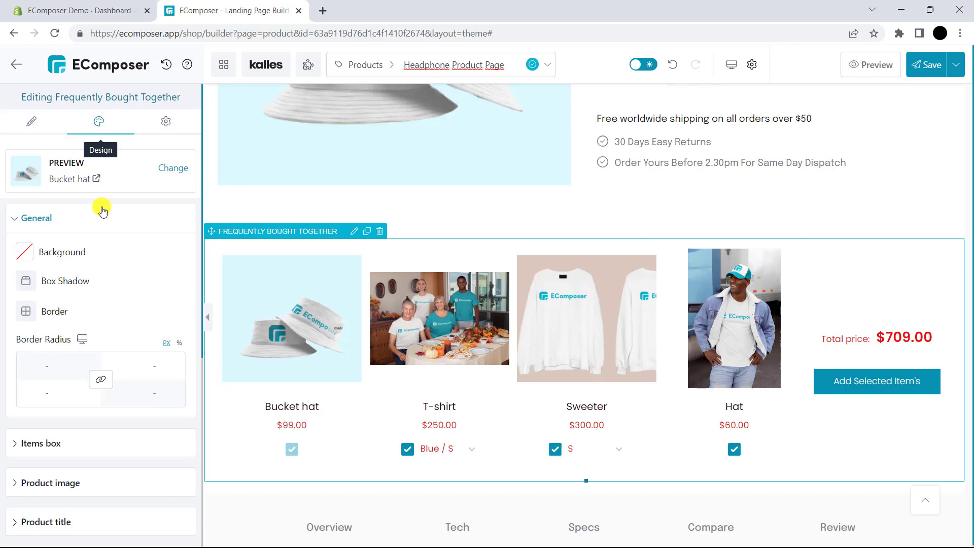
scroll(91, 223, "down", 6)
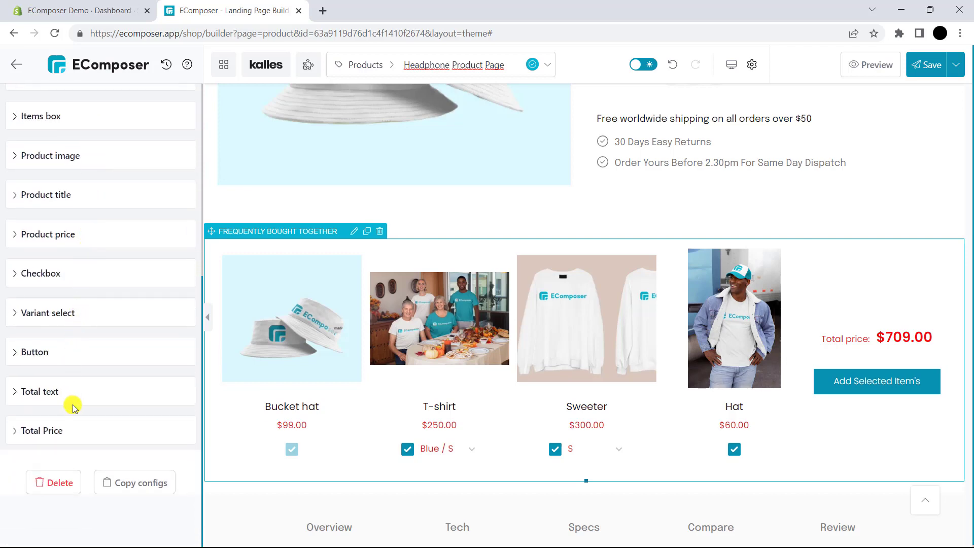
scroll(60, 335, "up", 3)
left_click(65, 283)
scroll(71, 261, "up", 4)
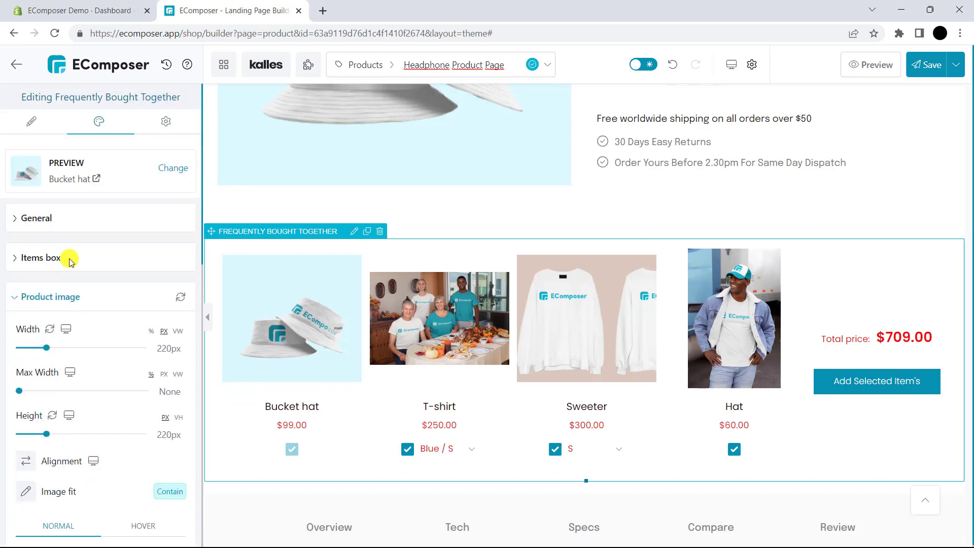
left_click(71, 259)
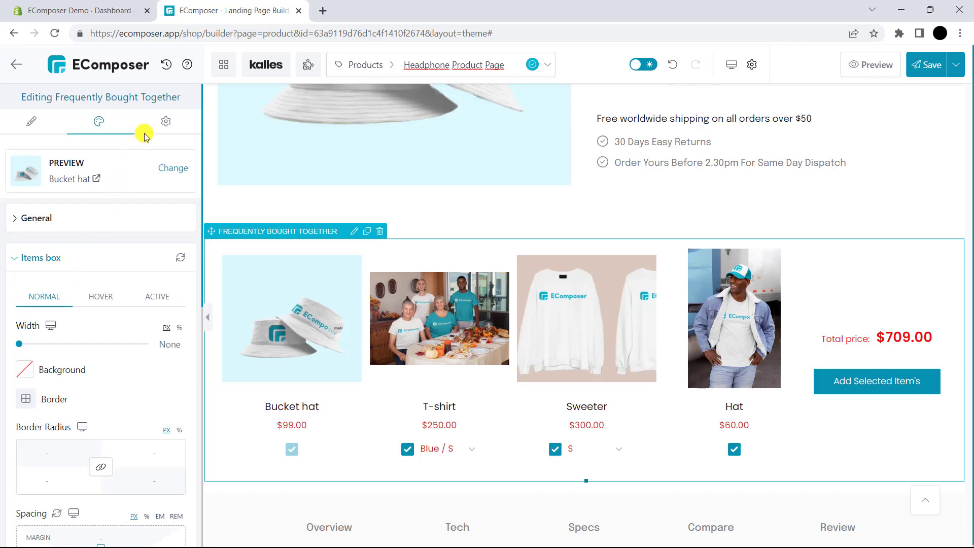
Step: Check the Advanced settings, then save and publish the Headphone Product Page template
left_click(161, 122)
scroll(128, 213, "down", 2)
scroll(127, 229, "up", 2)
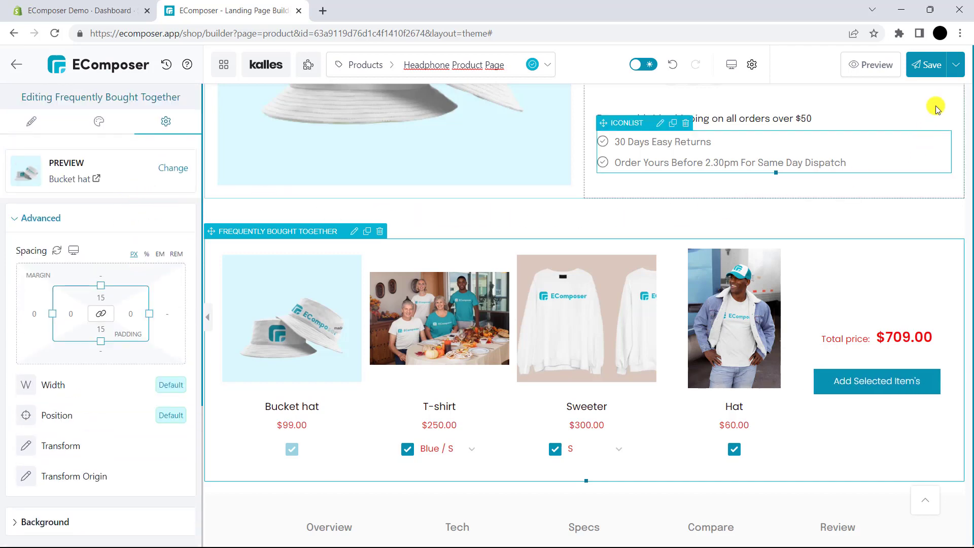
left_click(929, 64)
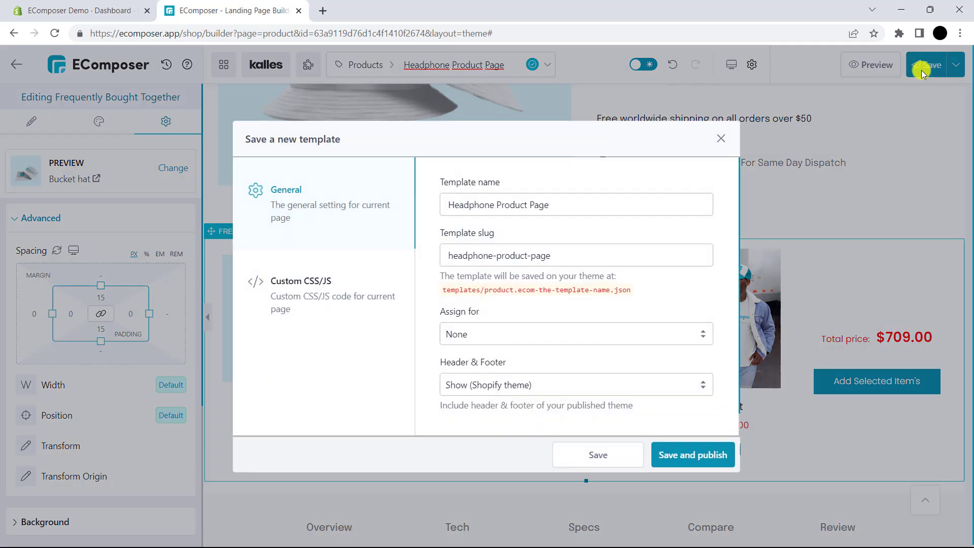
left_click(707, 451)
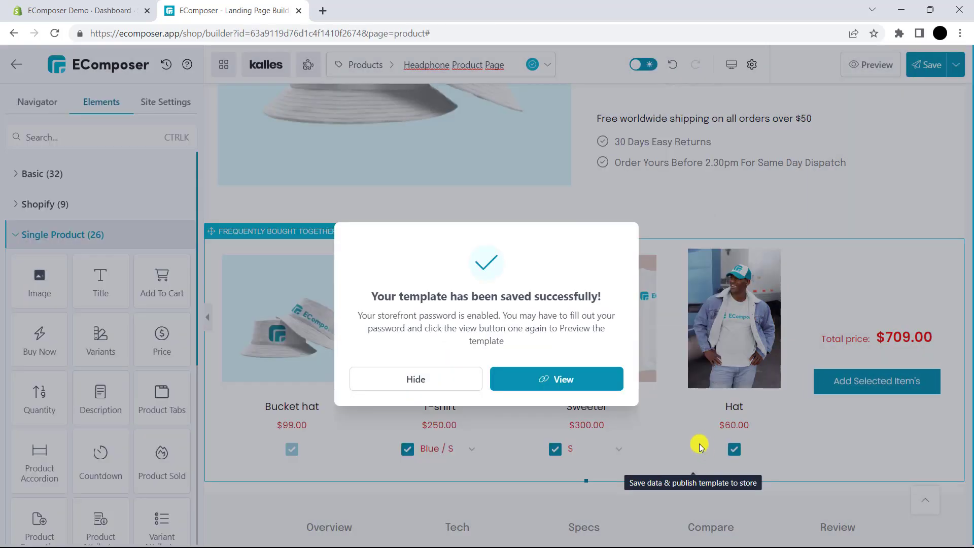
Step: View the published Bucket hat page on the storefront, down to the bundle
left_click(569, 387)
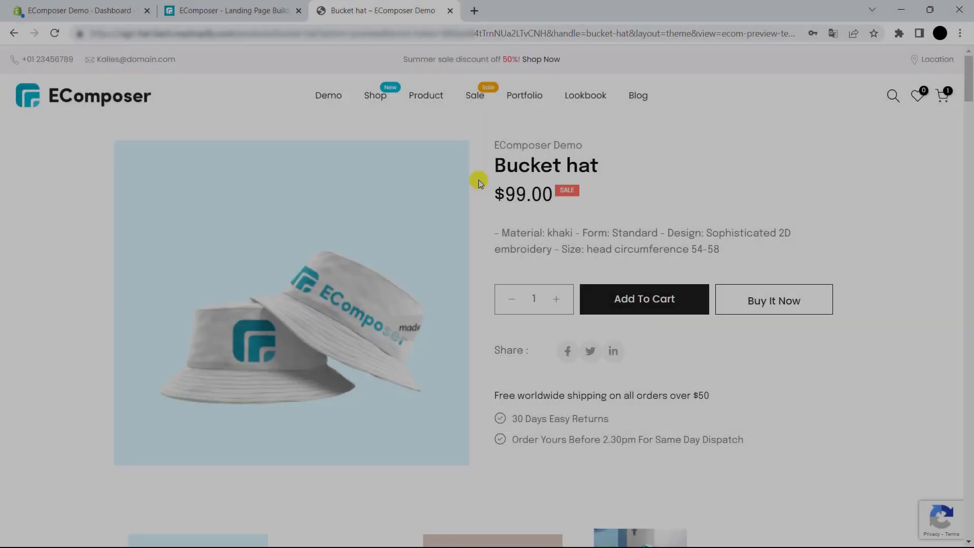
scroll(478, 182, "down", 6)
scroll(478, 182, "down", 1)
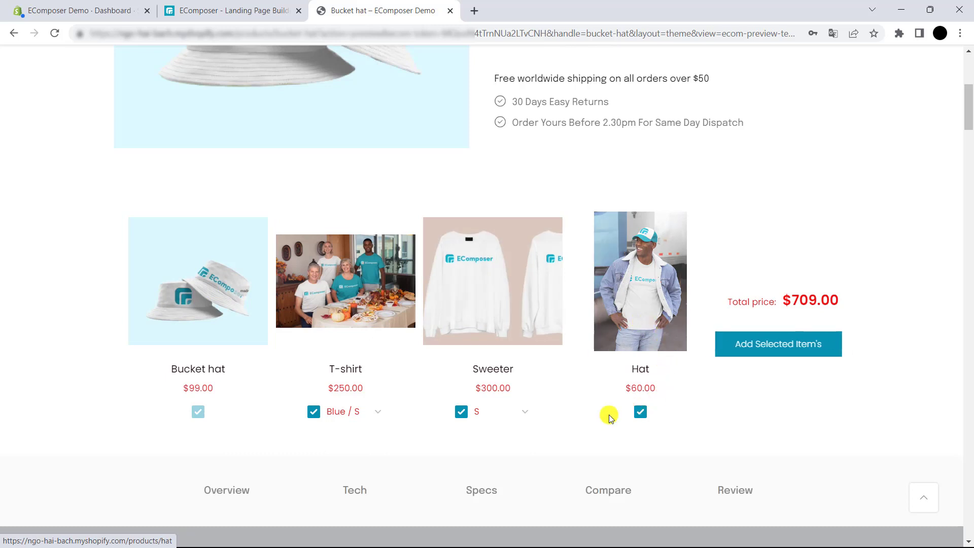
Step: Test the bundle total by unticking T-shirt (Blue / S) and Sweeter, re-ticking Sweeter
left_click(317, 415)
left_click(382, 412)
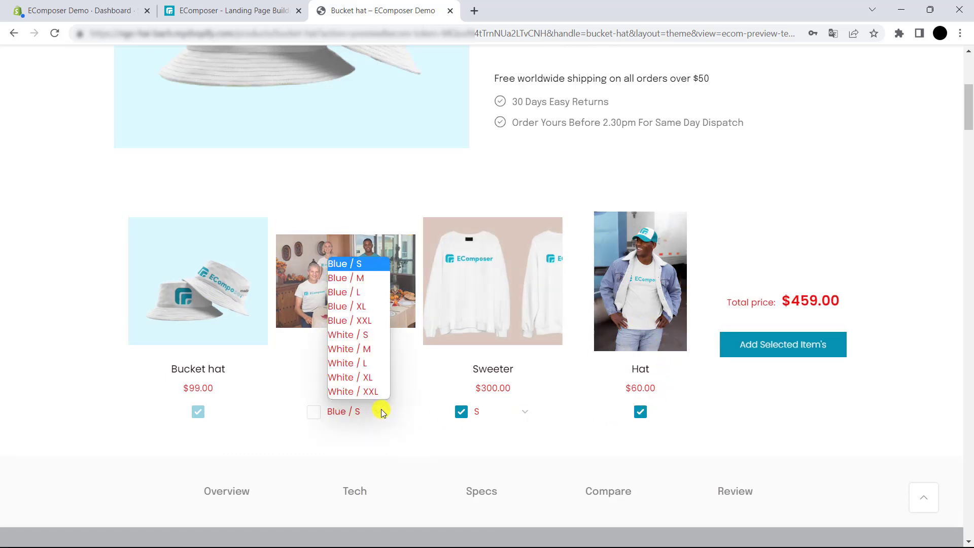
left_click(381, 412)
left_click(461, 412)
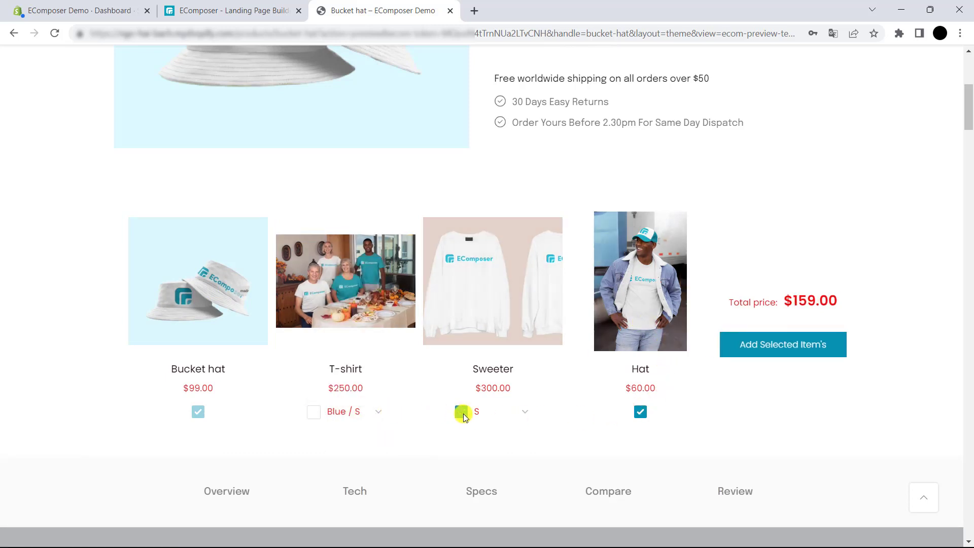
left_click(467, 412)
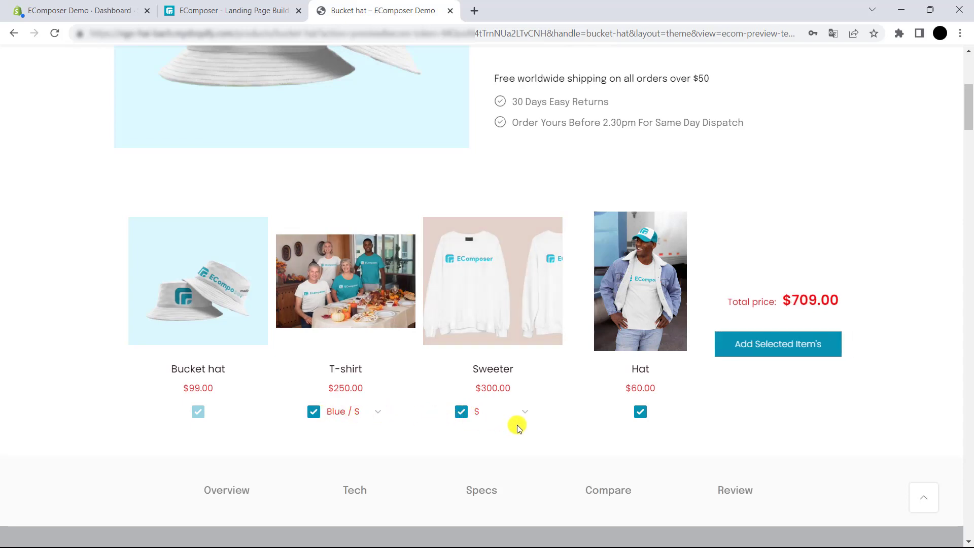